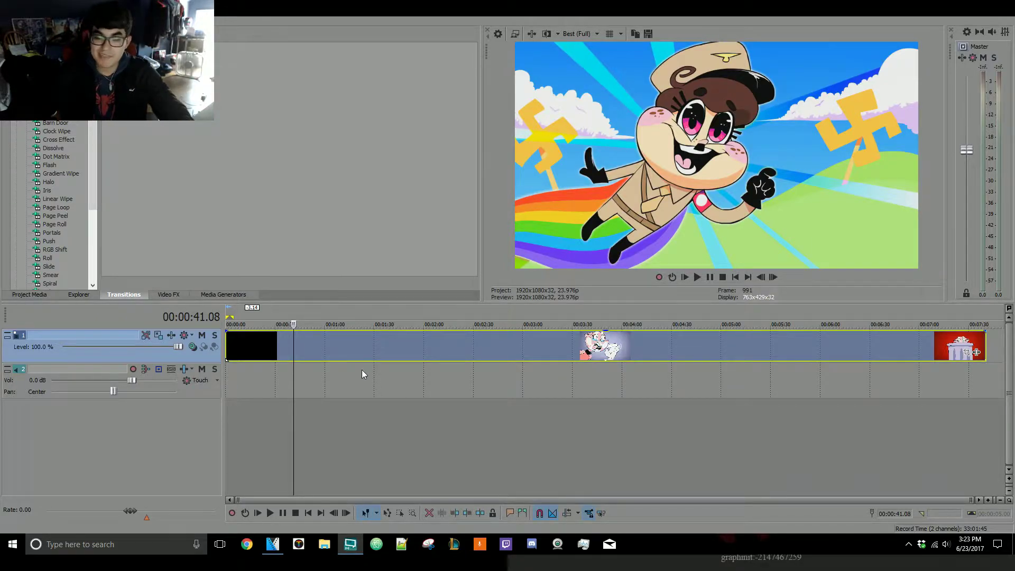
- Move the timeline cursor to 00:01:21.22 on the animated clip
{"action": "left_click", "coordinate": [361, 372]}
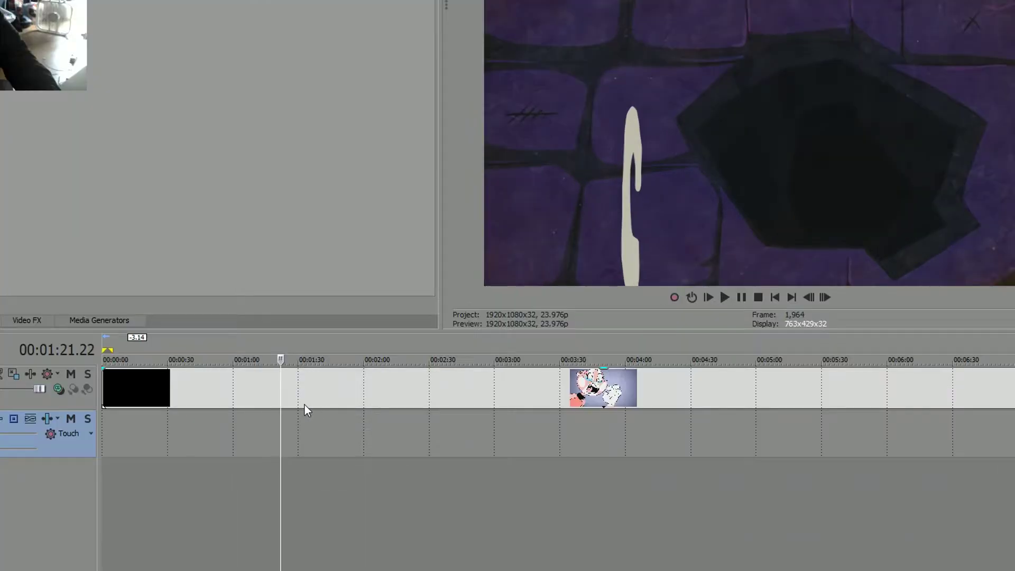
- Zoom into the video track and position the cursor at 00:01:13.08, where two characters stand together
{"action": "left_click", "coordinate": [306, 405]}
{"action": "scroll", "coordinate": [315, 405], "scroll_direction": "up", "scroll_amount": 2}
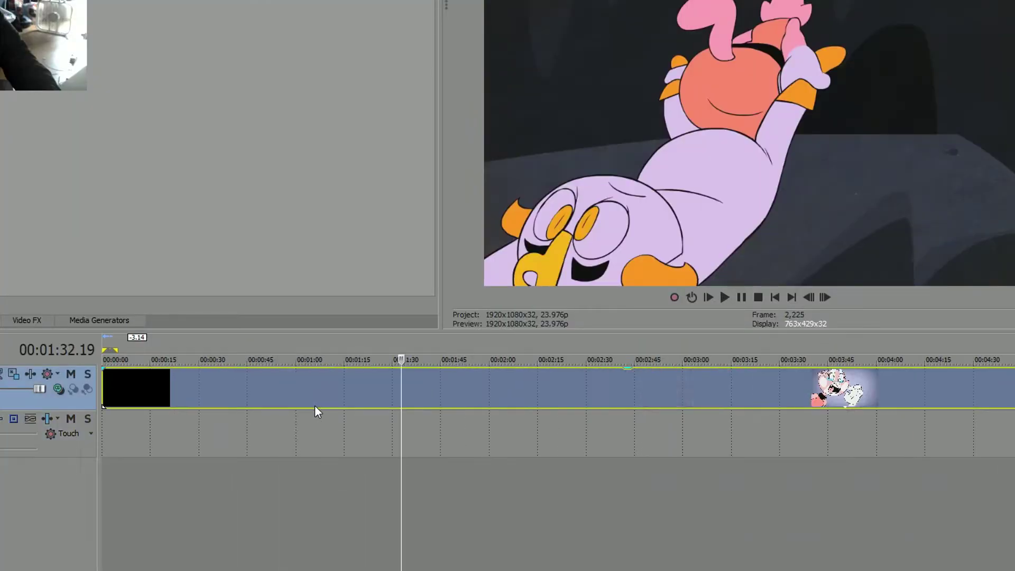
{"action": "left_click", "coordinate": [379, 400]}
{"action": "left_click", "coordinate": [334, 399]}
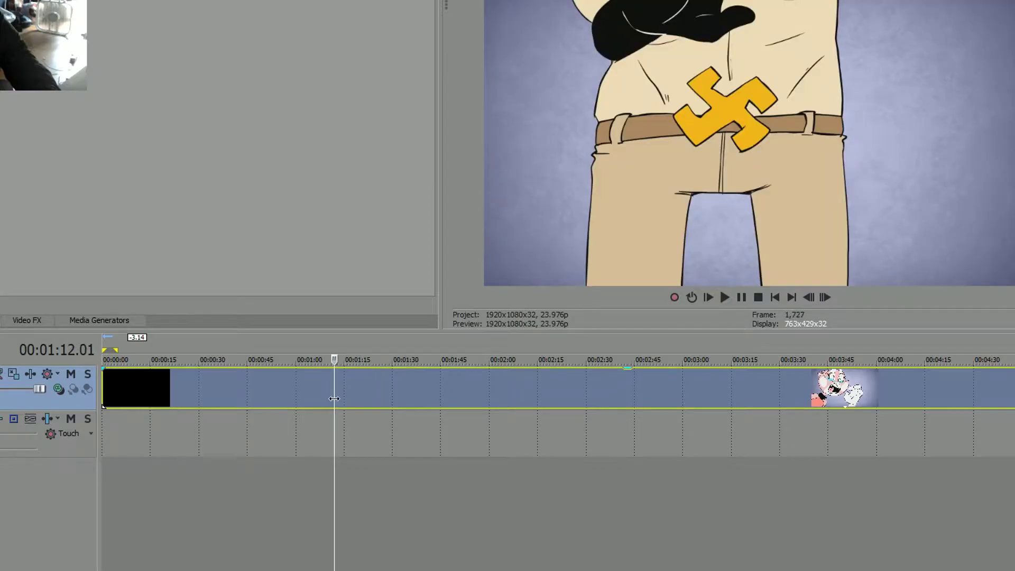
{"action": "left_click", "coordinate": [334, 399]}
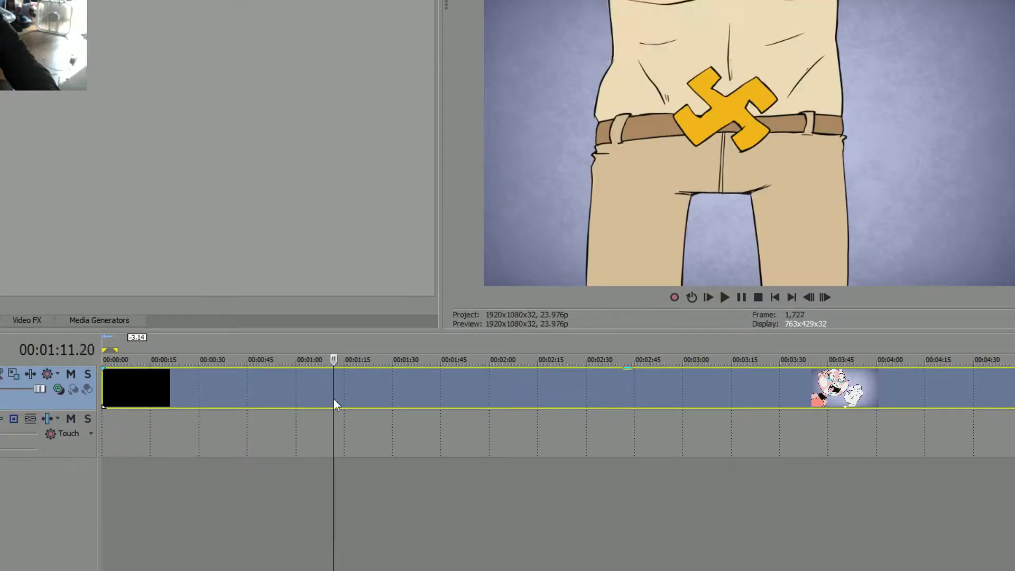
{"action": "left_click", "coordinate": [325, 400]}
{"action": "left_click", "coordinate": [339, 396]}
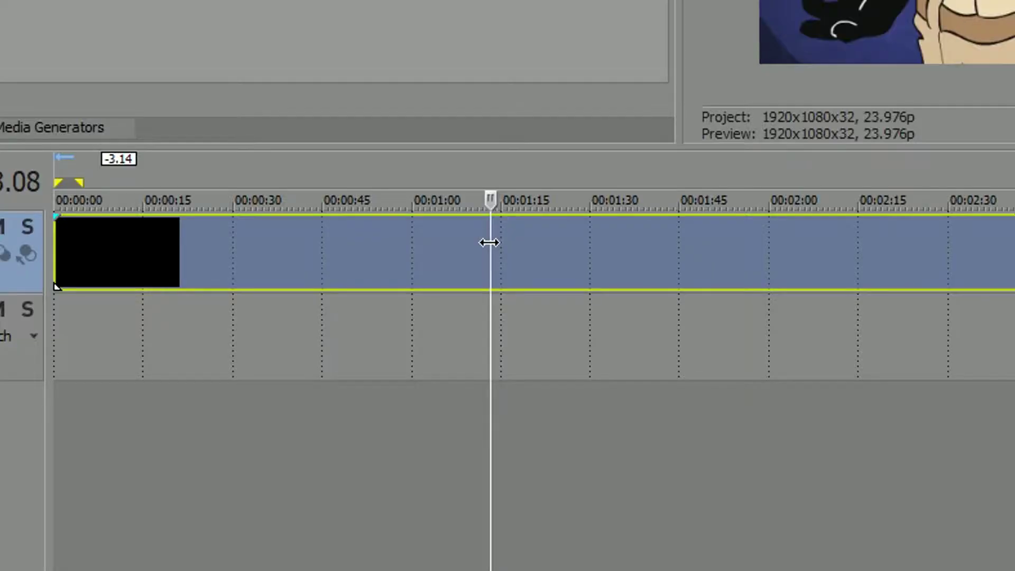
- Split the clip at 00:01:13.03, play back from the cut, and select the audio track
{"action": "left_click", "coordinate": [404, 342]}
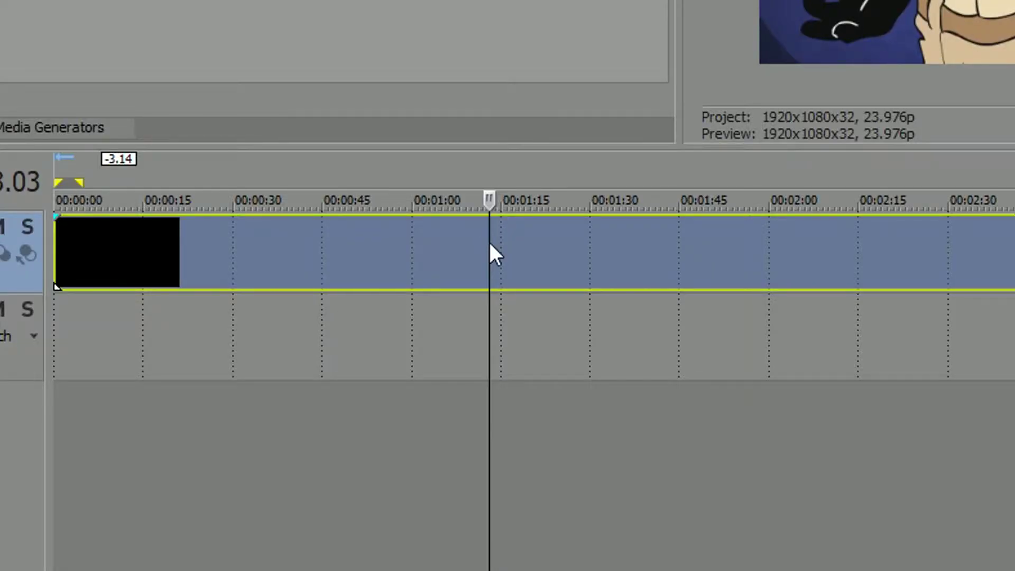
{"action": "key", "text": "s"}
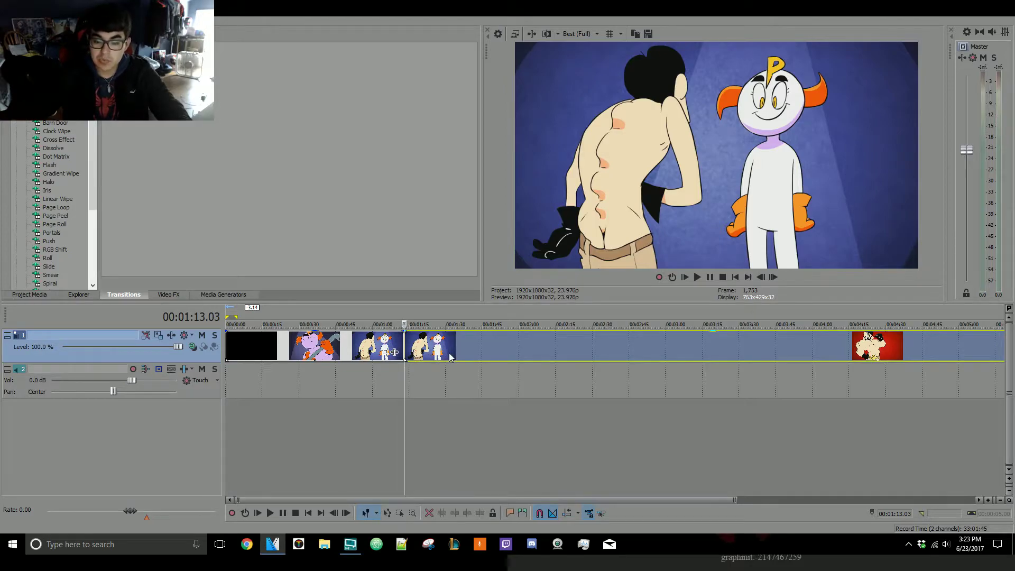
{"action": "key", "text": "space"}
{"action": "left_click", "coordinate": [456, 379]}
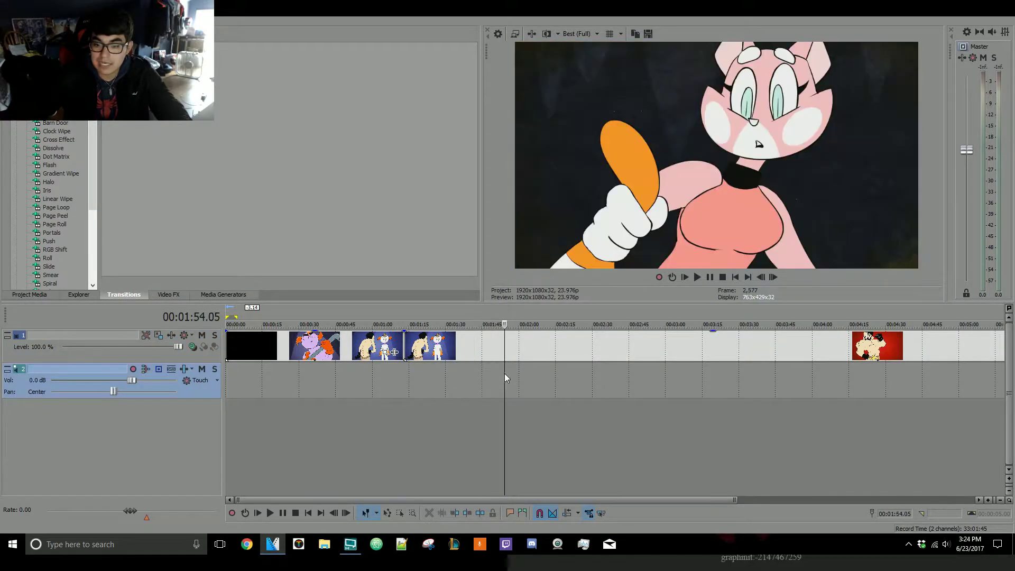
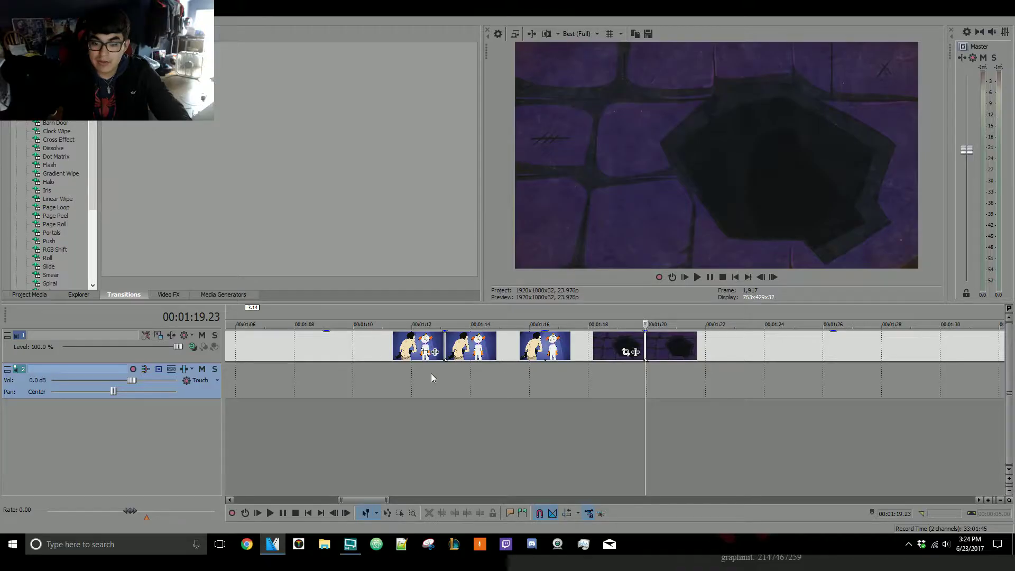
- Slide the selected character clips left until they butt against the first clip
{"action": "left_click", "coordinate": [447, 365]}
{"action": "left_click_drag", "start_coordinate": [86, 262], "coordinate": [39, 254]}
{"action": "left_click_drag", "start_coordinate": [356, 280], "coordinate": [391, 280]}
- Place the playhead on the two-character clip at about 1:16
{"action": "left_click", "coordinate": [154, 267]}
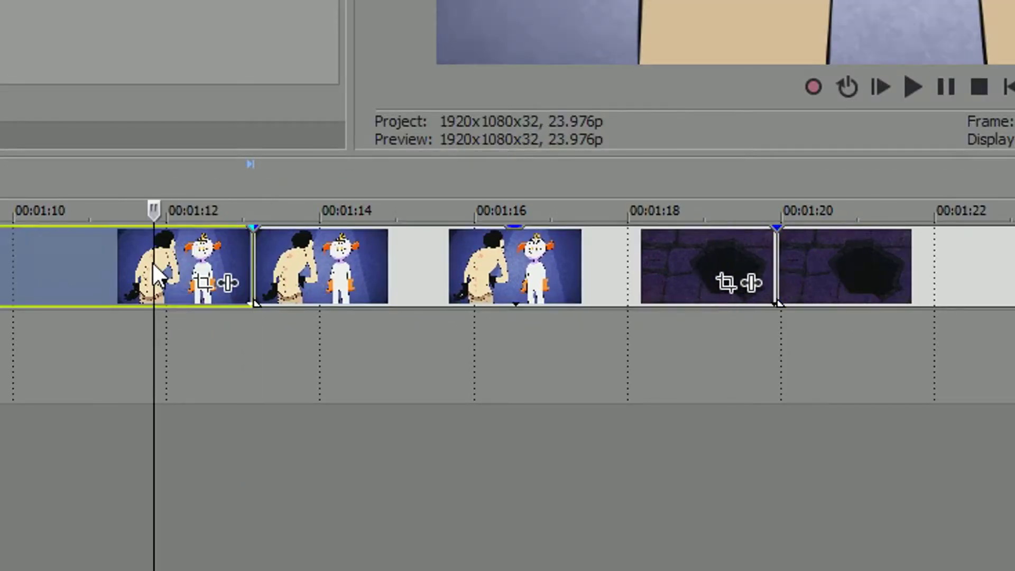
{"action": "scroll", "coordinate": [296, 328], "scroll_direction": "down", "scroll_amount": 2}
{"action": "scroll", "coordinate": [528, 291], "scroll_direction": "down", "scroll_amount": 3}
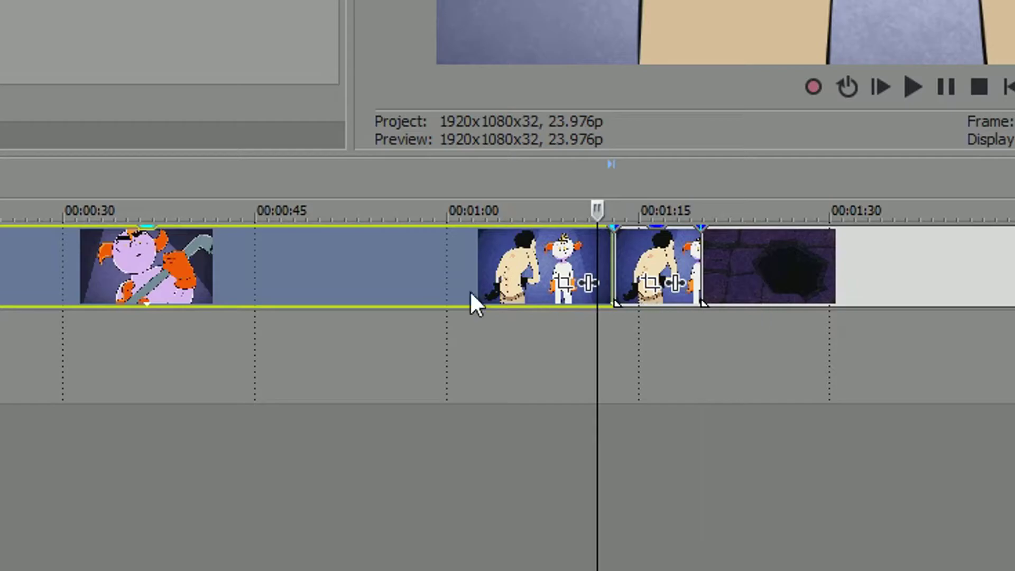
{"action": "left_click", "coordinate": [774, 270]}
{"action": "scroll", "coordinate": [629, 331], "scroll_direction": "down", "scroll_amount": 3}
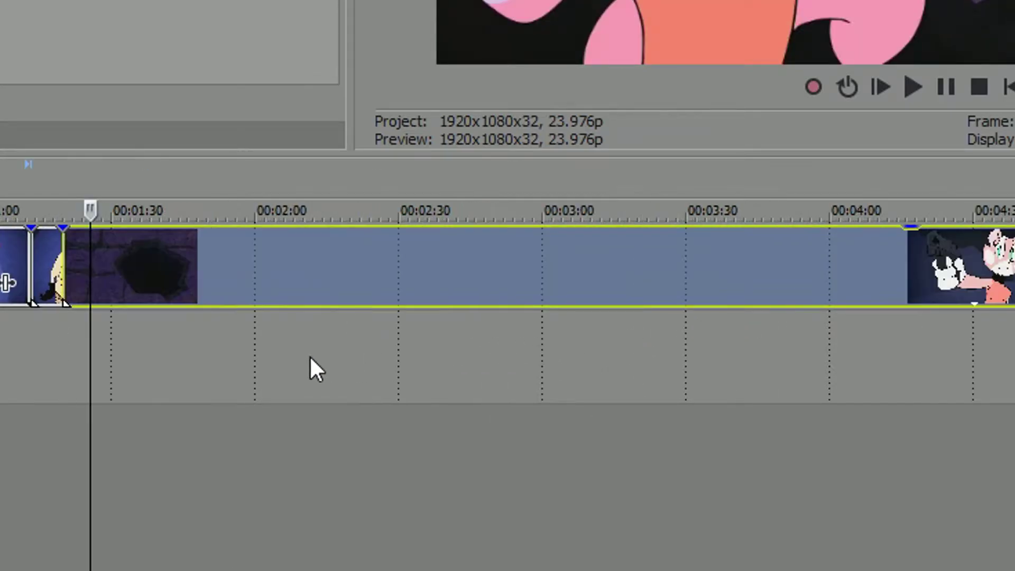
{"action": "scroll", "coordinate": [465, 304], "scroll_direction": "up", "scroll_amount": 3}
{"action": "left_click", "coordinate": [566, 370]}
{"action": "scroll", "coordinate": [566, 371], "scroll_direction": "up", "scroll_amount": 3}
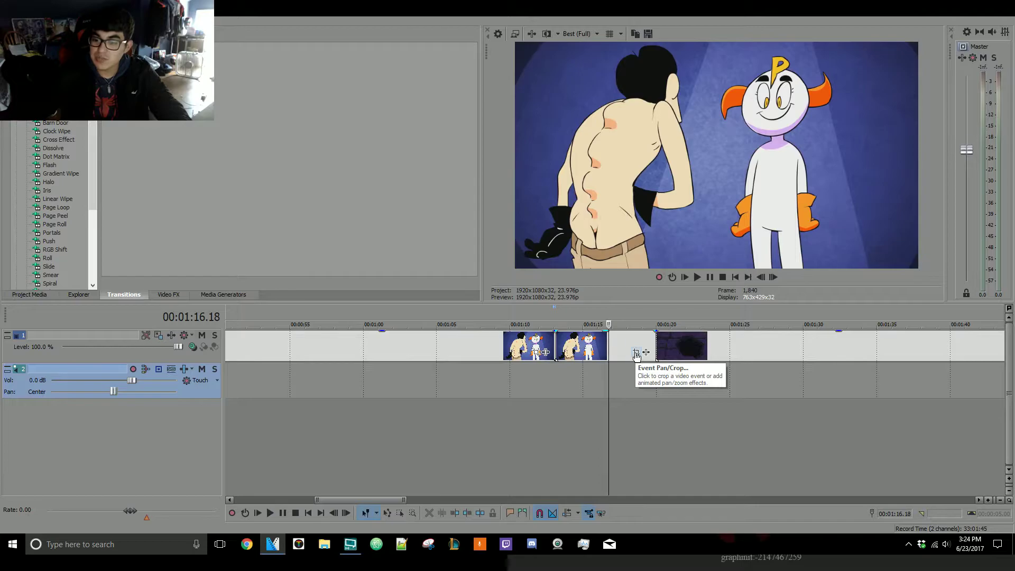
- Open Event Pan/Crop for the two-character clip and toggle Lock Aspect Ratio
{"action": "left_click", "coordinate": [636, 353]}
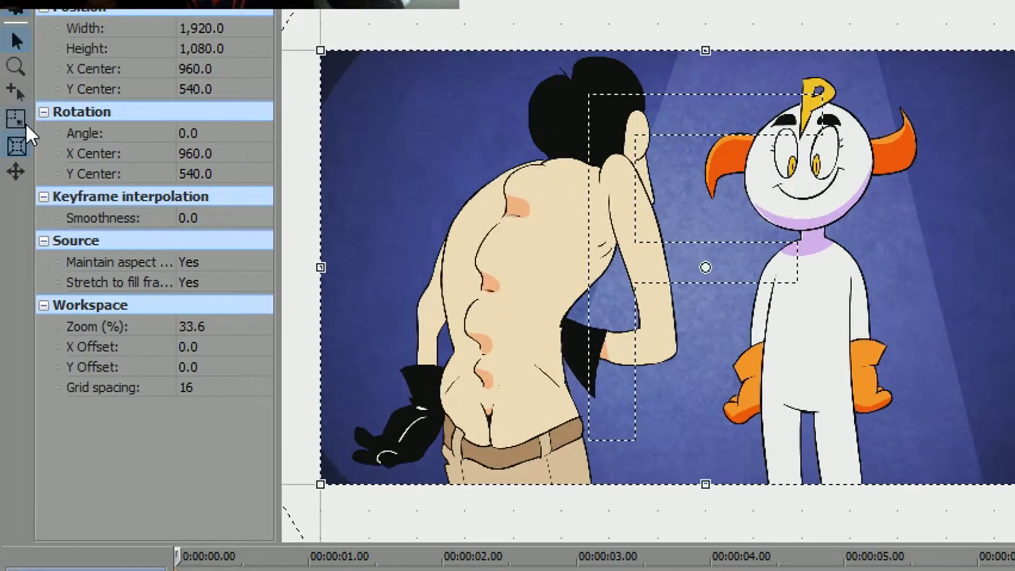
{"action": "left_click", "coordinate": [26, 123]}
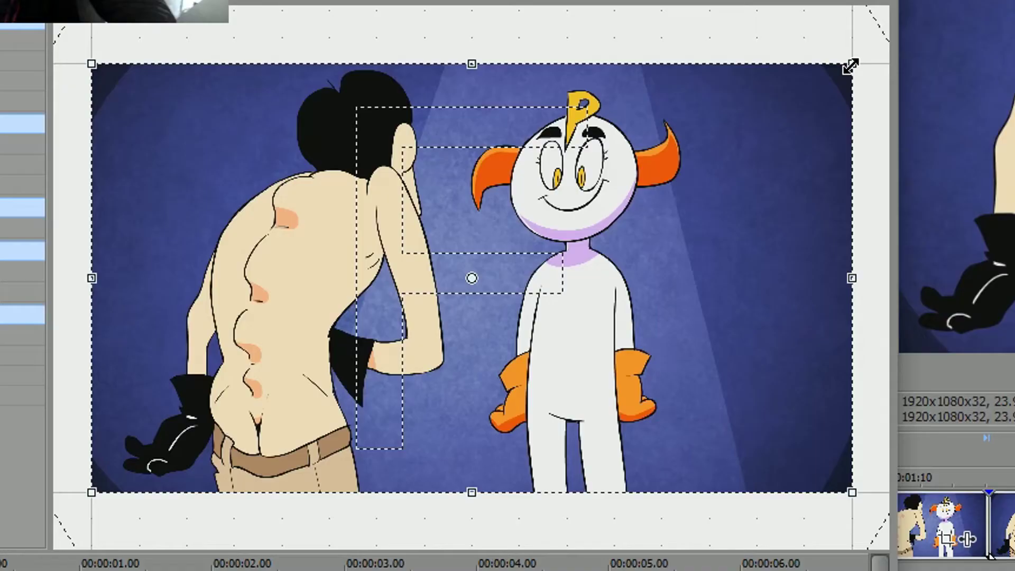
- Shrink the crop to 1,042.1 × 586.2 and centre it on the white character's head
{"action": "left_click_drag", "start_coordinate": [852, 65], "coordinate": [764, 139]}
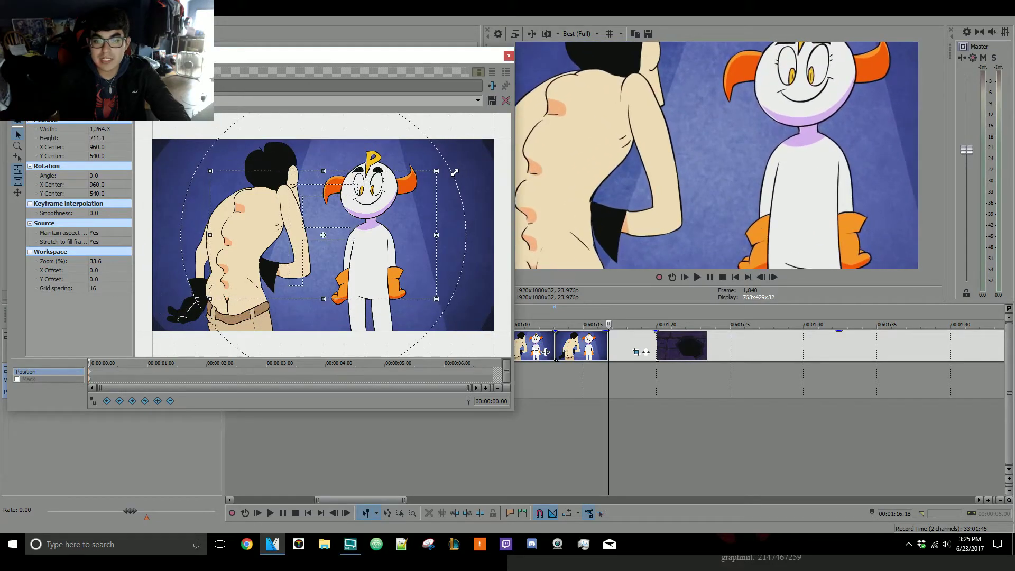
{"action": "left_click_drag", "start_coordinate": [455, 173], "coordinate": [434, 185]}
{"action": "left_click_drag", "start_coordinate": [387, 223], "coordinate": [438, 184]}
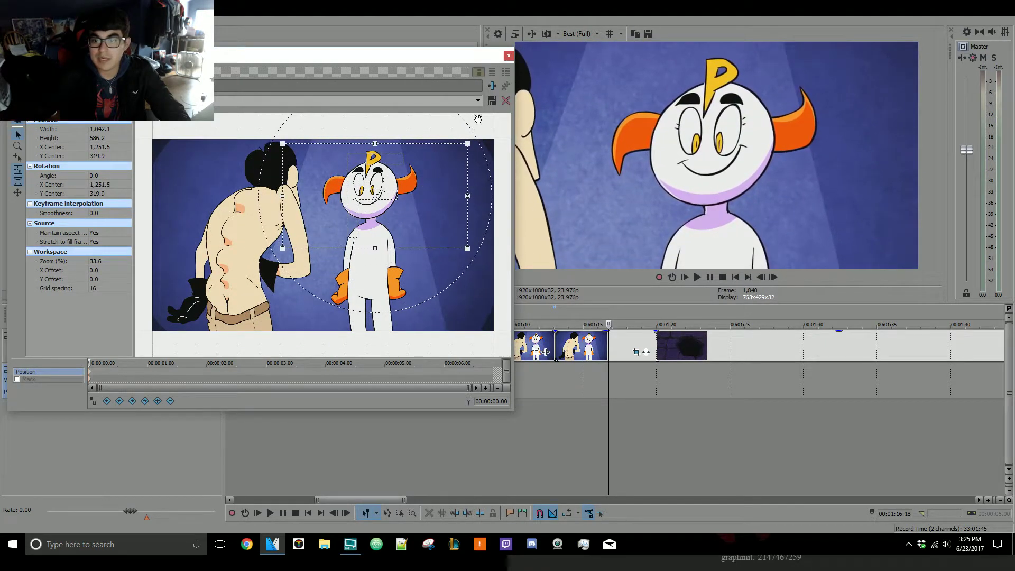
- Nudge the second clip slightly right to fill the gap, then close the Pan/Crop editor
{"action": "left_click_drag", "start_coordinate": [482, 53], "coordinate": [463, 53]}
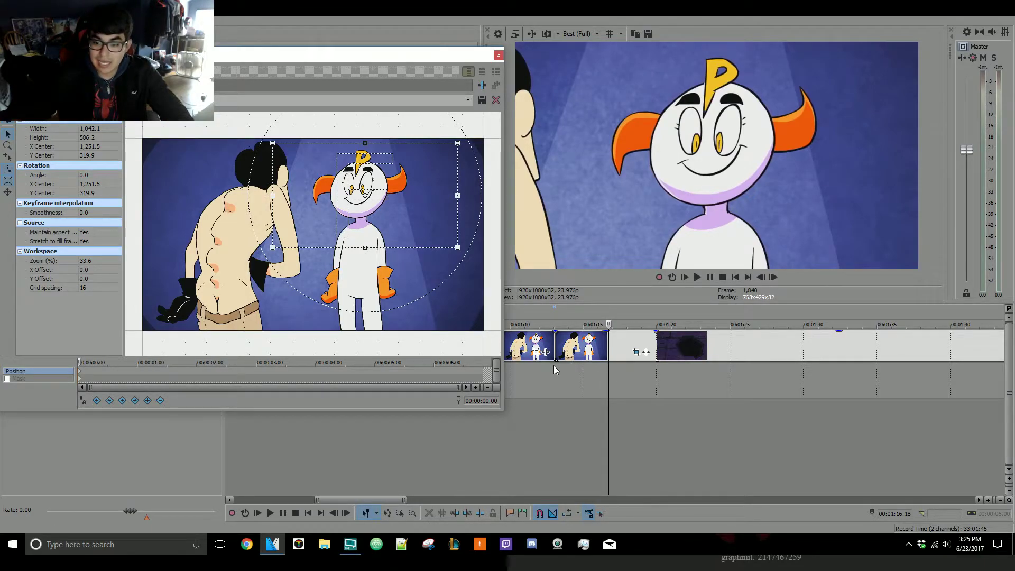
{"action": "left_click_drag", "start_coordinate": [578, 354], "coordinate": [577, 359]}
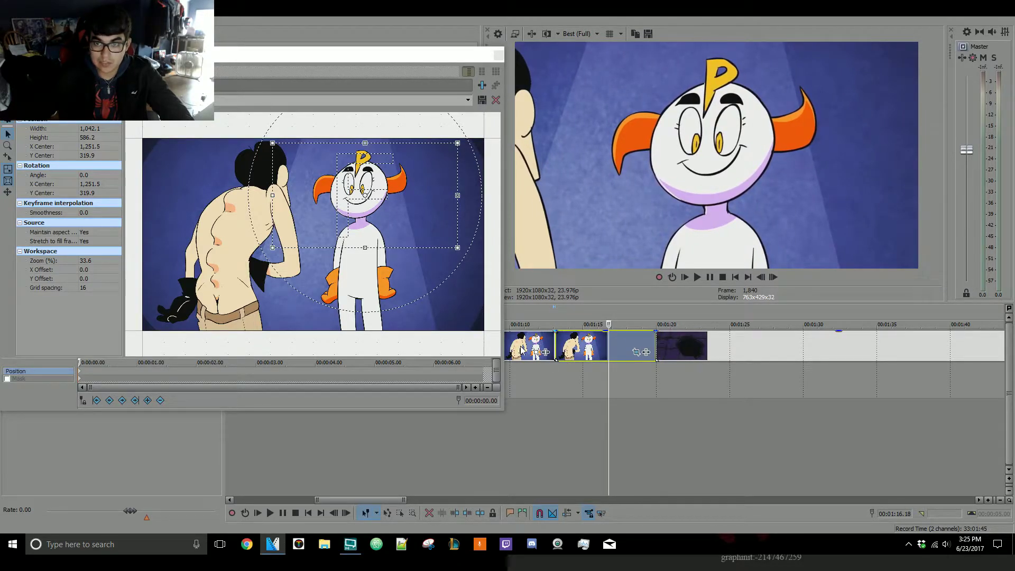
{"action": "left_click", "coordinate": [499, 55]}
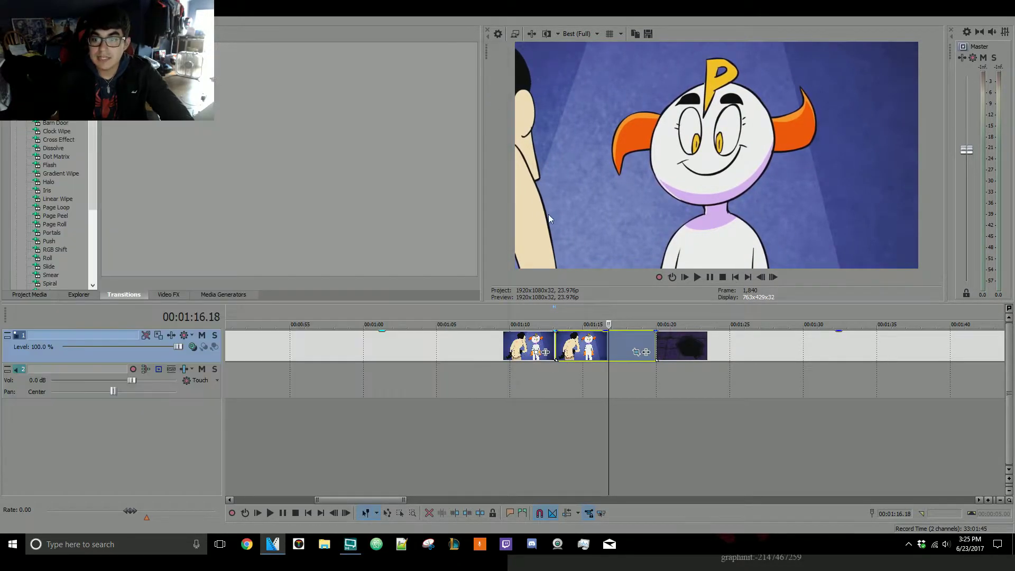
- Preview the zoom from 1:12.17, stop at 1:19, and reopen the clip's Event Pan/Crop
{"action": "left_click", "coordinate": [550, 381]}
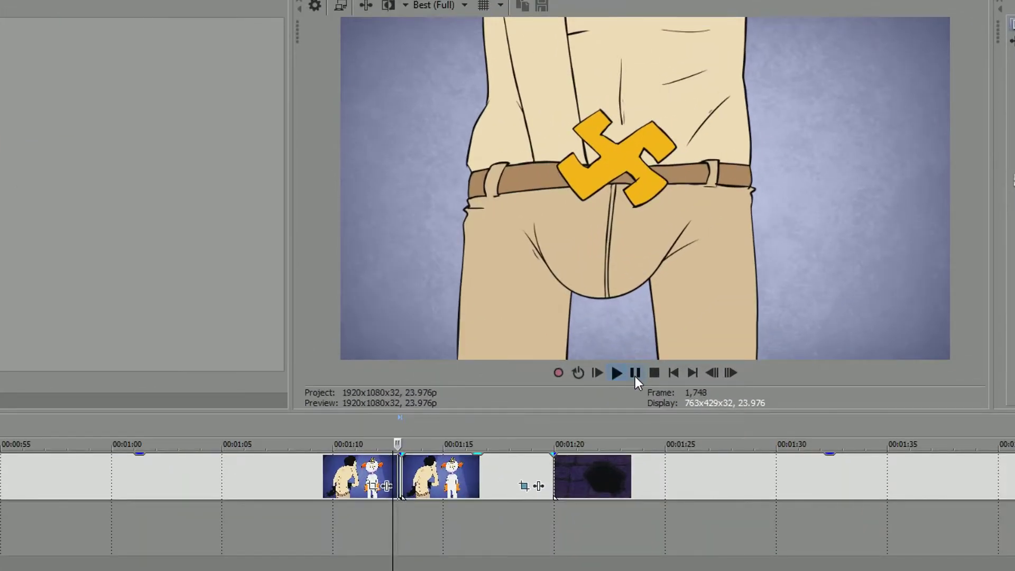
{"action": "left_click", "coordinate": [709, 279]}
{"action": "left_click", "coordinate": [391, 525]}
{"action": "left_click", "coordinate": [636, 376]}
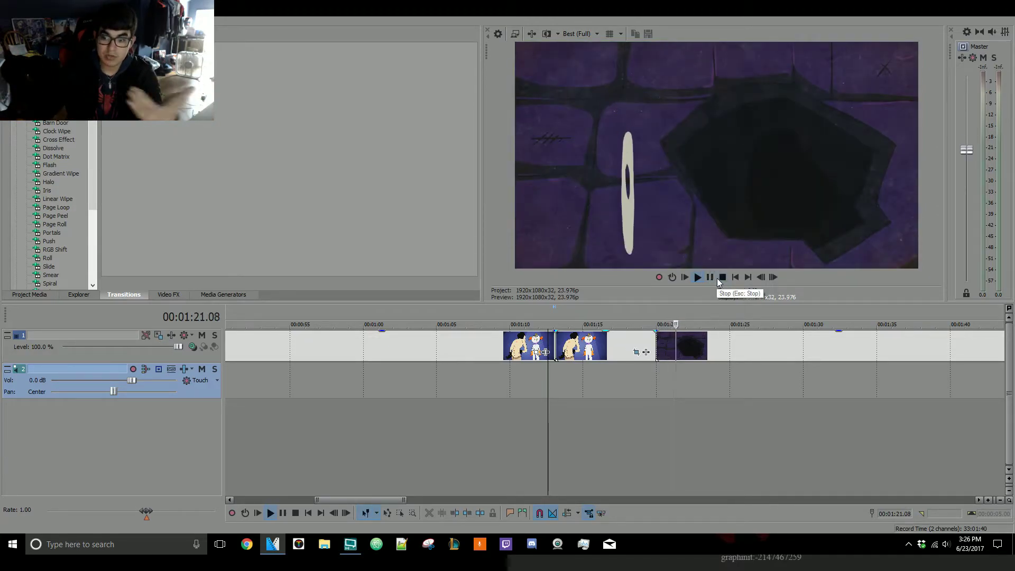
{"action": "left_click", "coordinate": [643, 391]}
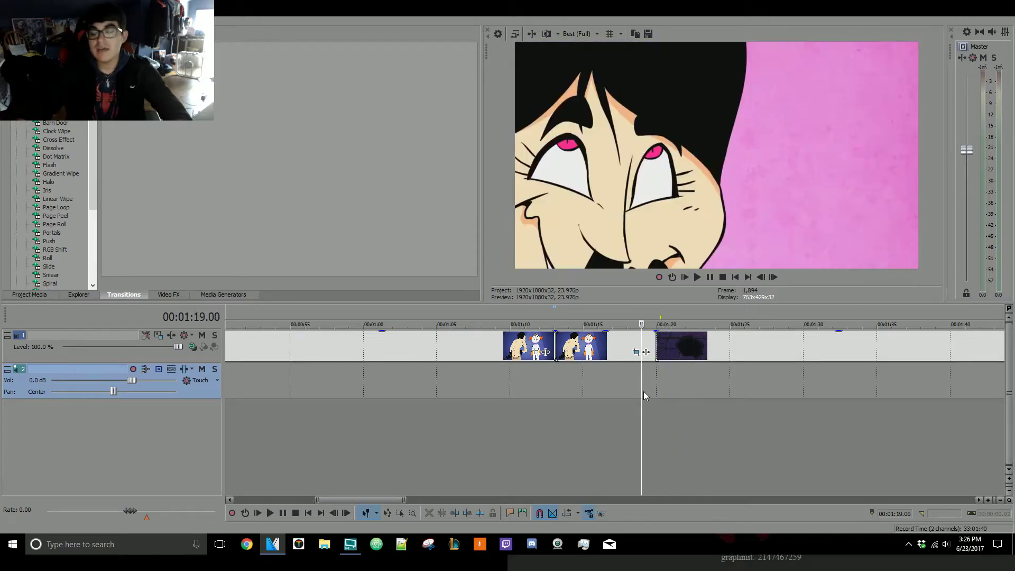
{"action": "left_click", "coordinate": [636, 353]}
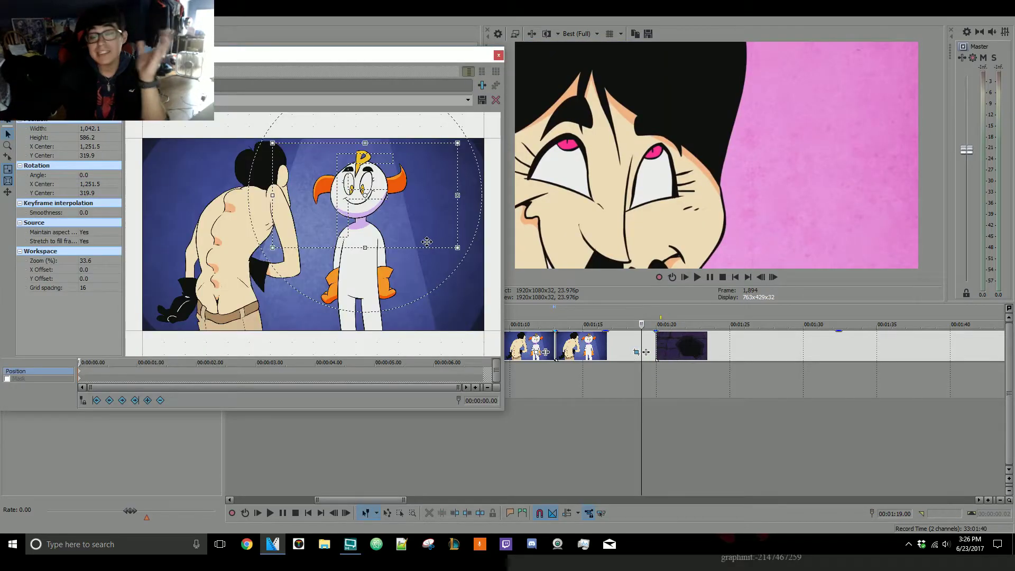
- Restore the crop to the full 1,920 × 1,080 frame and return the playhead to 1:15
{"action": "right_click", "coordinate": [391, 215]}
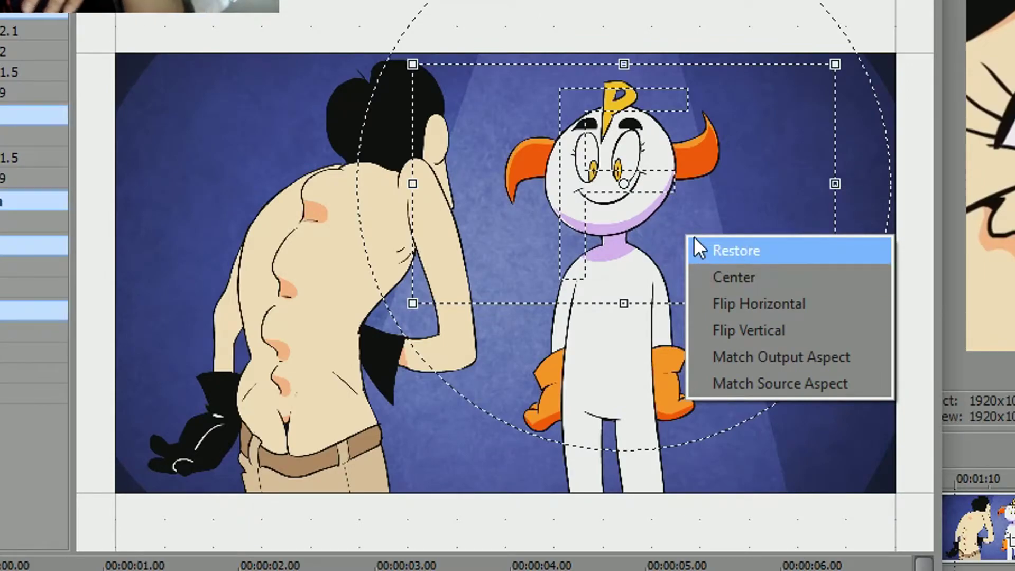
{"action": "right_click", "coordinate": [657, 214]}
{"action": "right_click", "coordinate": [689, 195]}
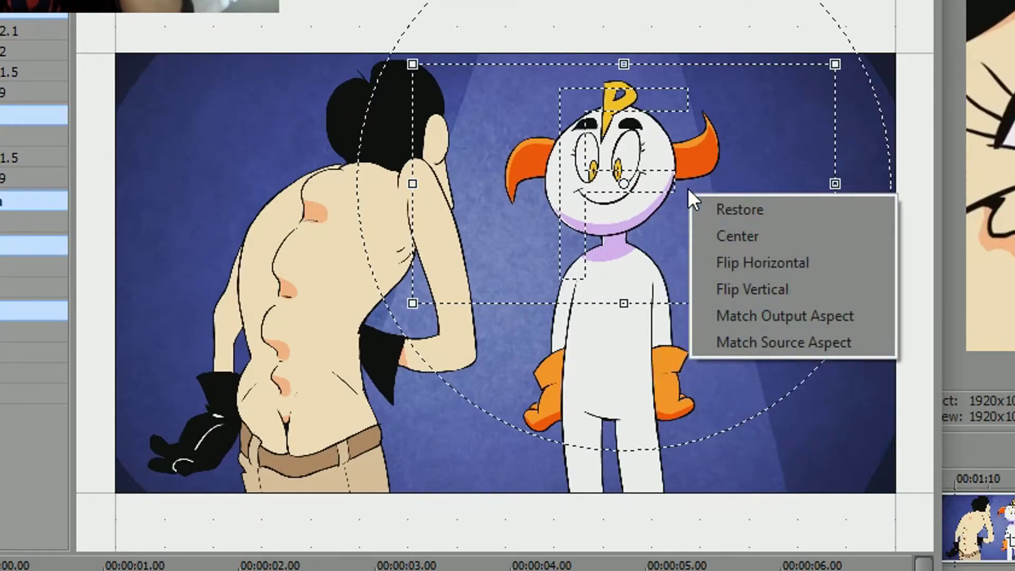
{"action": "left_click", "coordinate": [735, 211]}
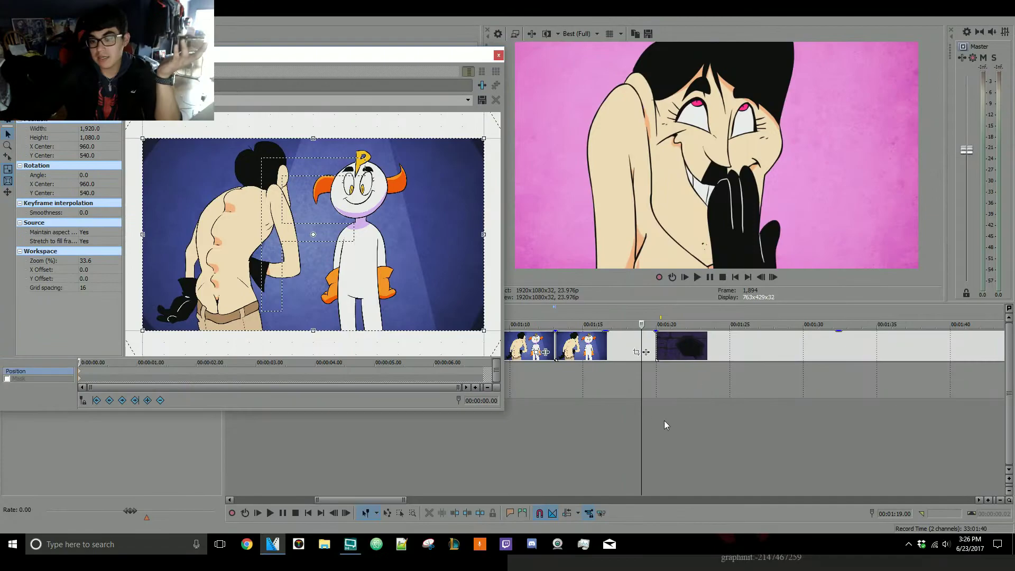
{"action": "left_click", "coordinate": [586, 380]}
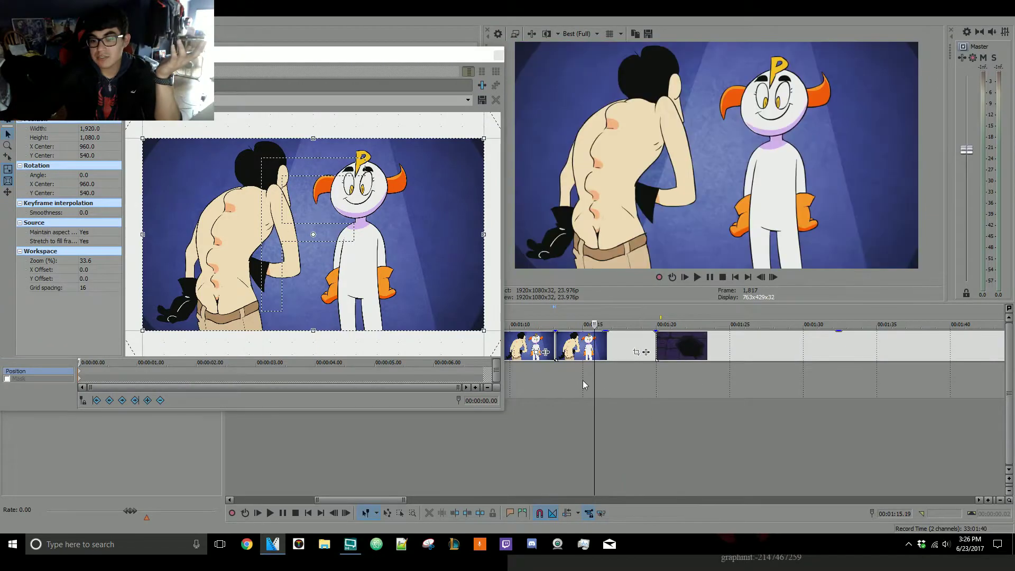
{"action": "left_click", "coordinate": [617, 380]}
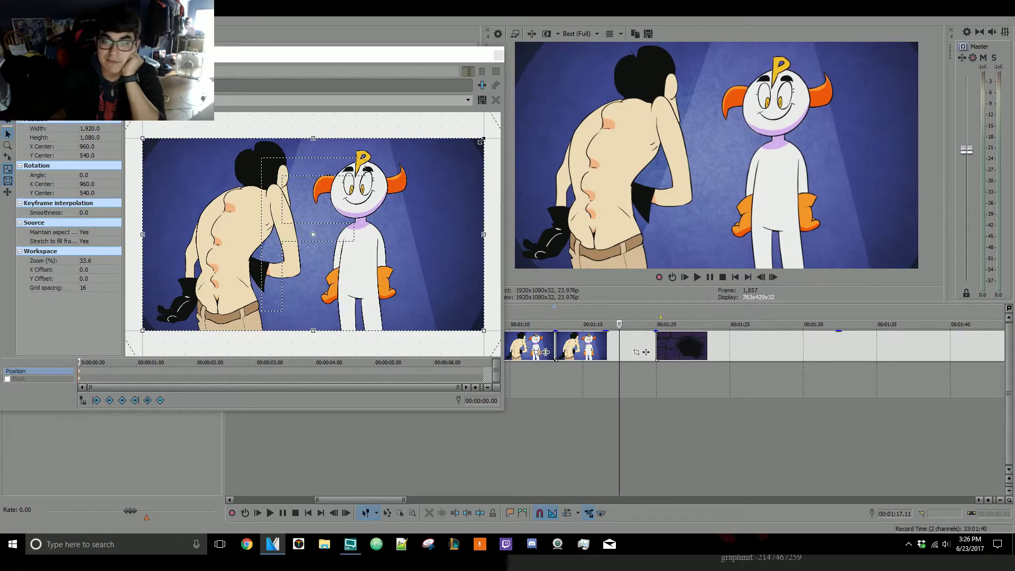
- Crop to 1,126.8 × 633.8 on the head, keyframe a pan down to the body at 00:00:03.00, then play
{"action": "left_click_drag", "start_coordinate": [483, 138], "coordinate": [430, 180]}
{"action": "left_click_drag", "start_coordinate": [392, 222], "coordinate": [398, 204]}
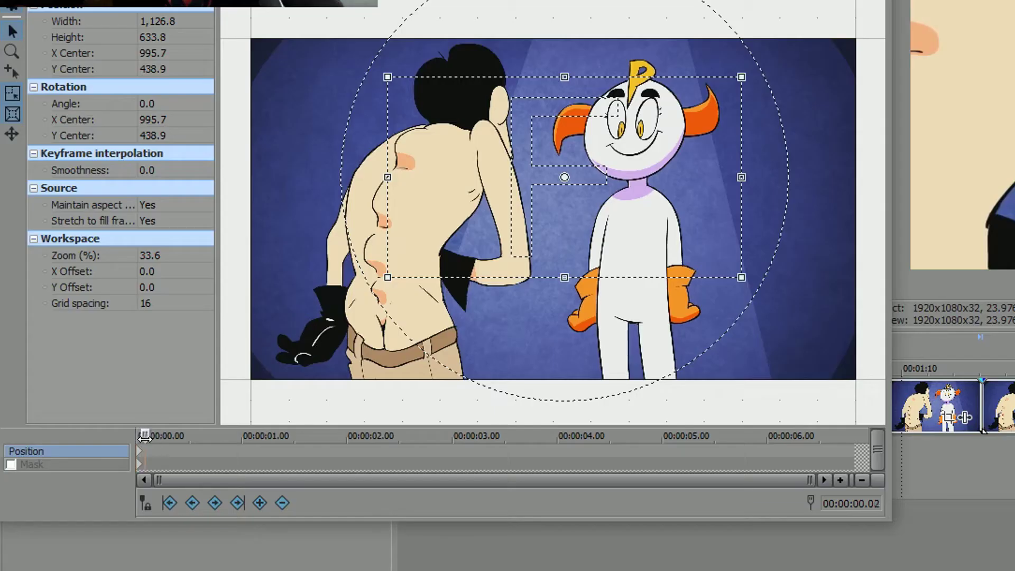
{"action": "left_click_drag", "start_coordinate": [80, 363], "coordinate": [187, 363]}
{"action": "left_click_drag", "start_coordinate": [329, 437], "coordinate": [452, 437]}
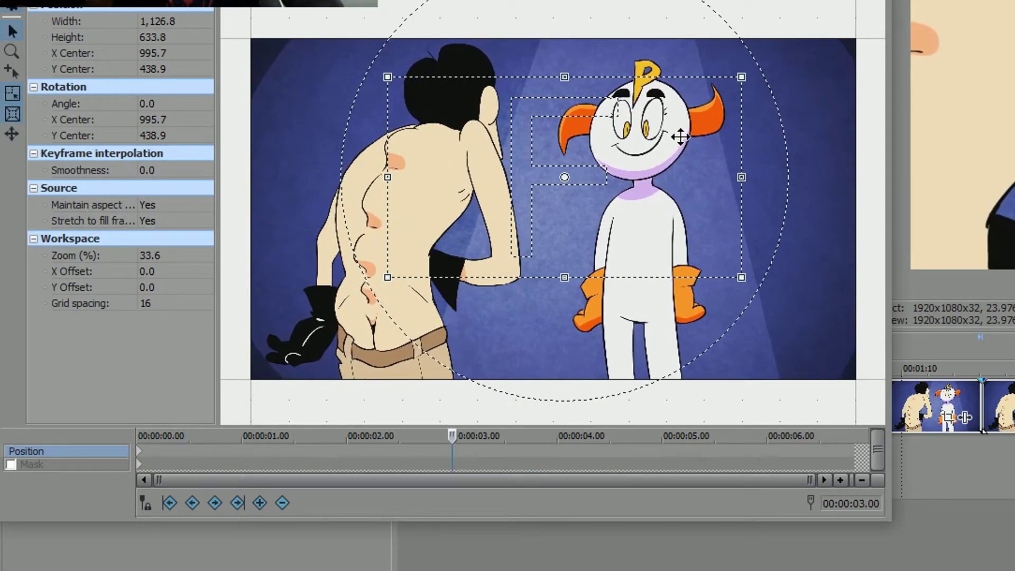
{"action": "left_click_drag", "start_coordinate": [683, 84], "coordinate": [779, 240]}
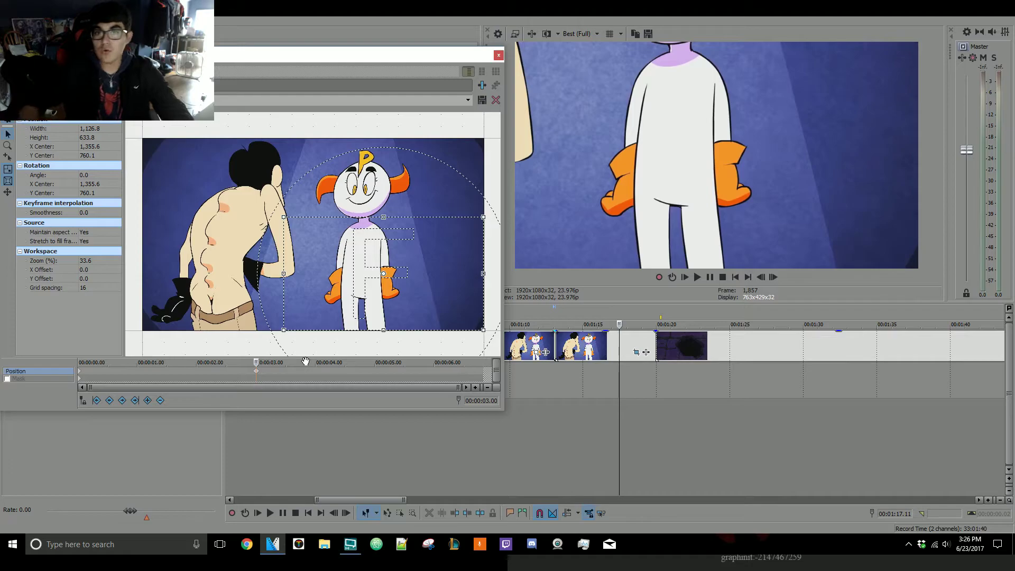
{"action": "key", "text": "space"}
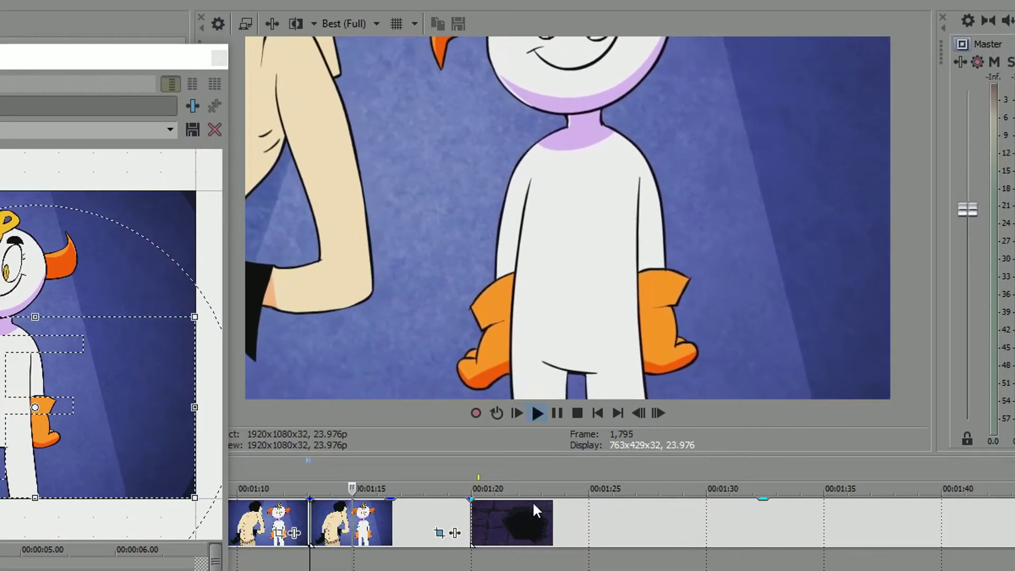
- Stop playback and add a crop keyframe at 00:00:05.03 centred at 909.4, 501.3 on the man
{"action": "left_click", "coordinate": [557, 413]}
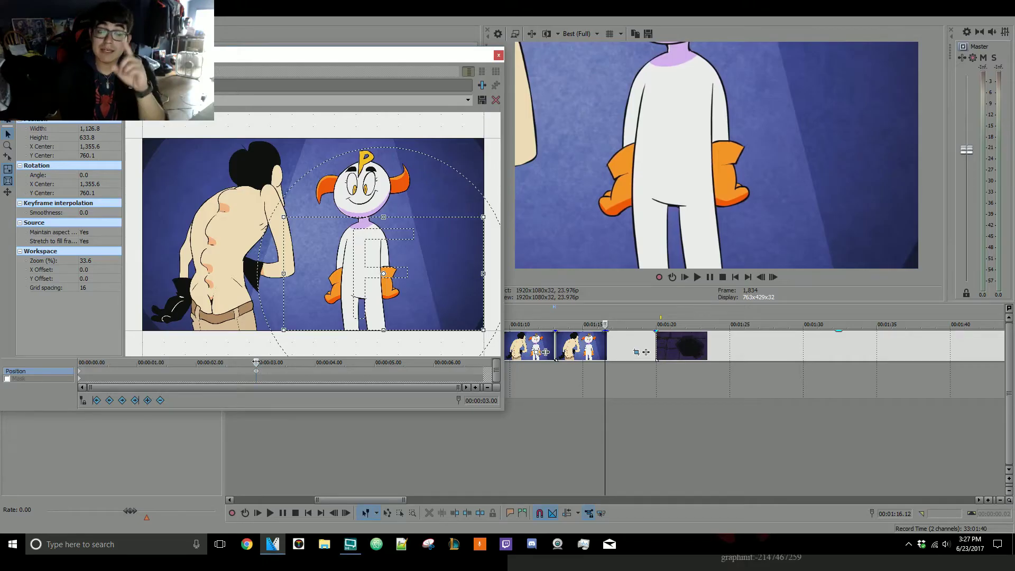
{"action": "mouse_move", "coordinate": [256, 371]}
{"action": "left_mouse_down"}
{"action": "mouse_move", "coordinate": [81, 371]}
{"action": "mouse_move", "coordinate": [256, 371]}
{"action": "left_mouse_up"}
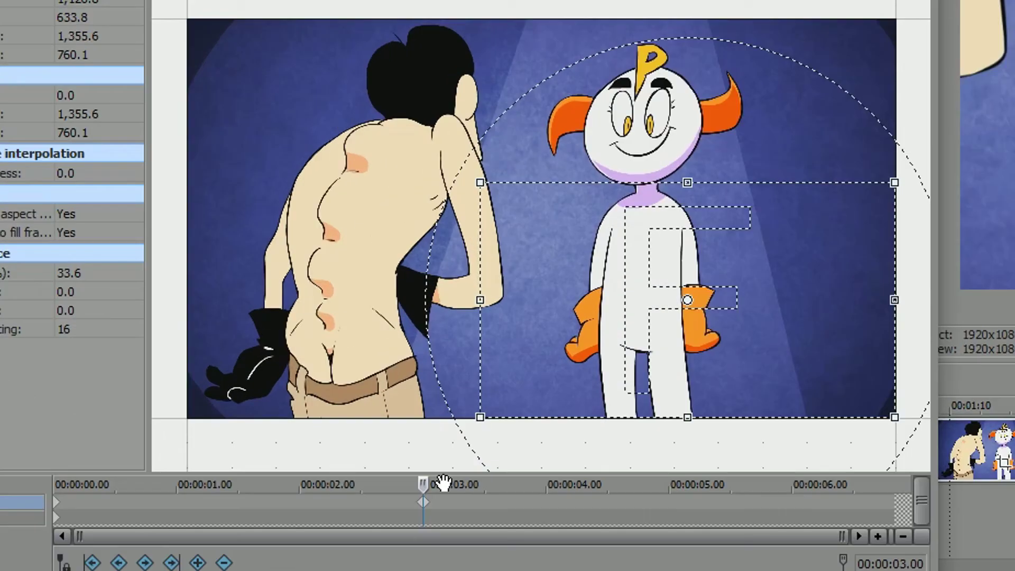
{"action": "left_click_drag", "start_coordinate": [267, 361], "coordinate": [361, 364]}
{"action": "left_click_drag", "start_coordinate": [641, 489], "coordinate": [682, 484]}
{"action": "left_click_drag", "start_coordinate": [779, 306], "coordinate": [617, 213]}
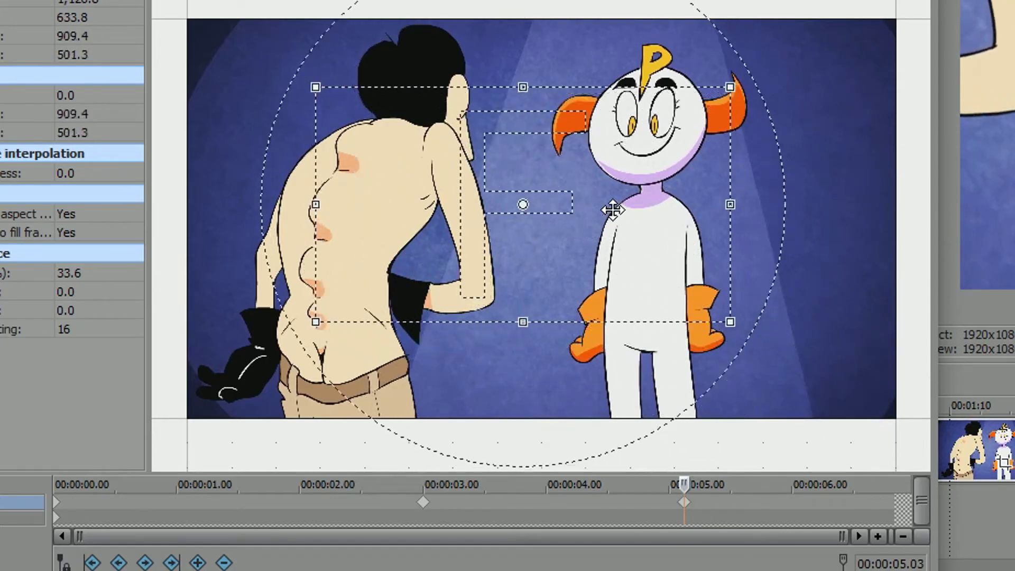